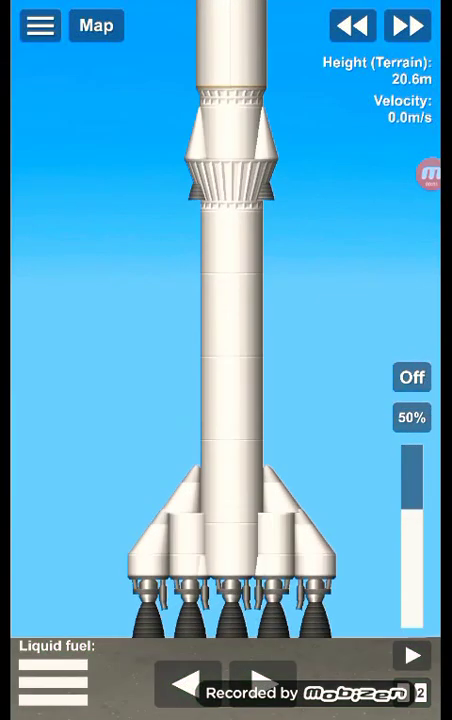
- Briefly open the pause menu, then ignite the engines at 100% throttle for liftoff
click(40, 25)
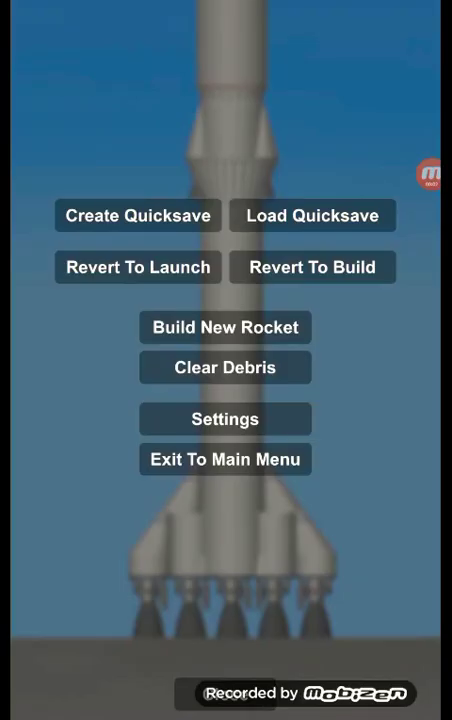
key(Escape)
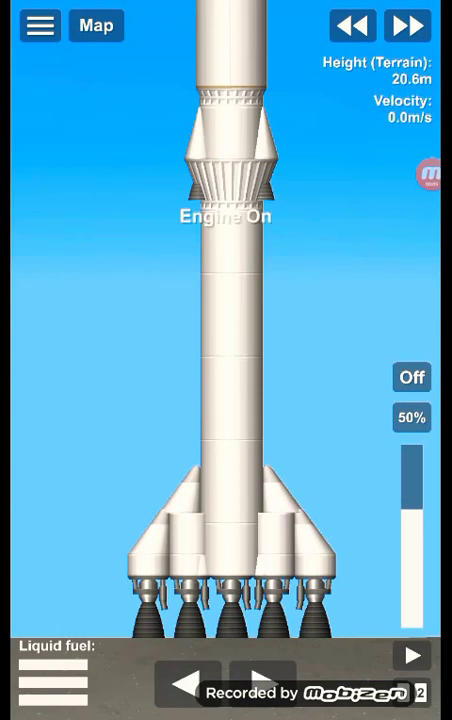
click(411, 377)
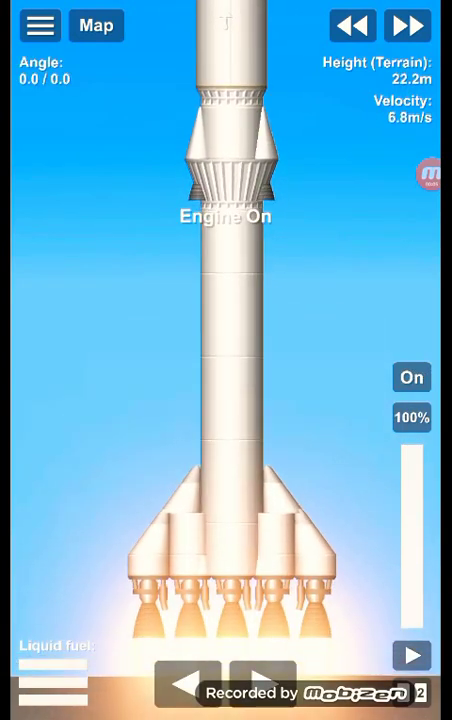
- Step the rocket's target pitch through 20, 30 and 45 degrees while climbing
key(XF86AudioLowerVolume)
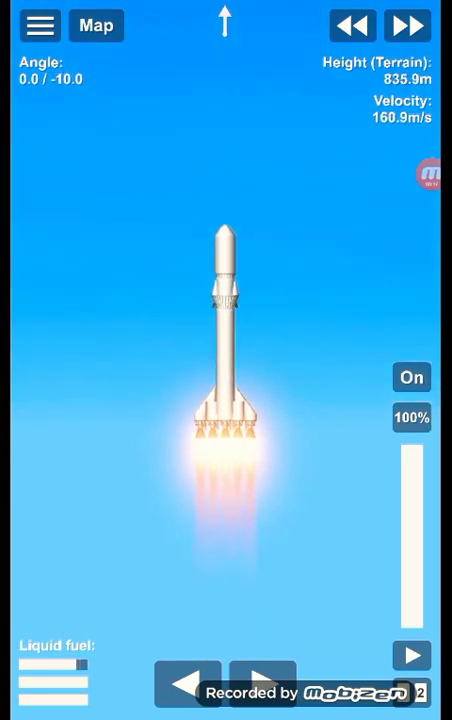
click(262, 684)
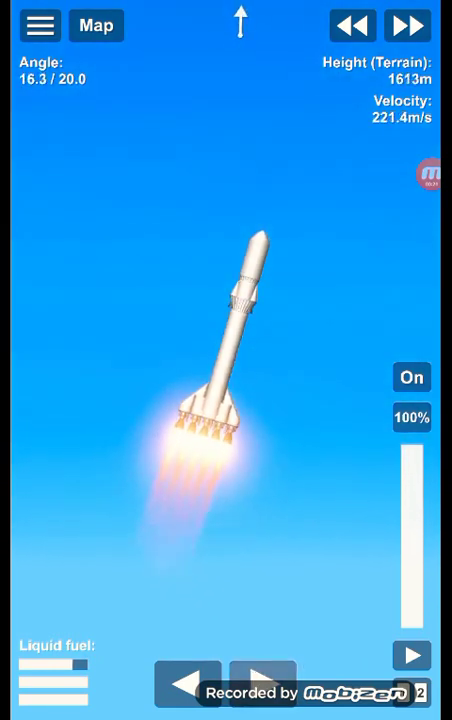
click(262, 684)
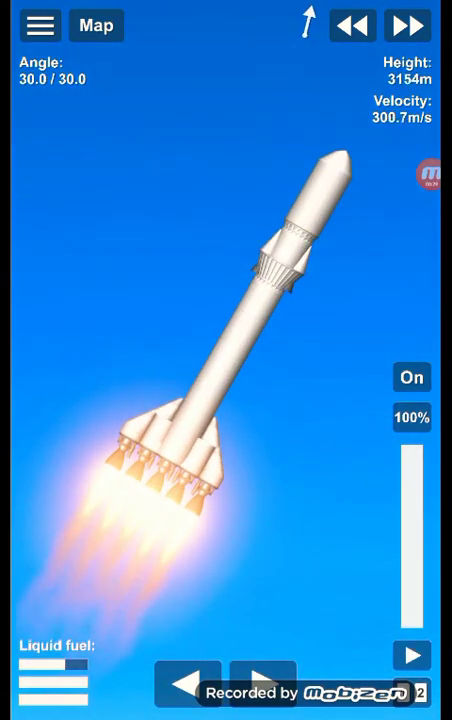
click(262, 684)
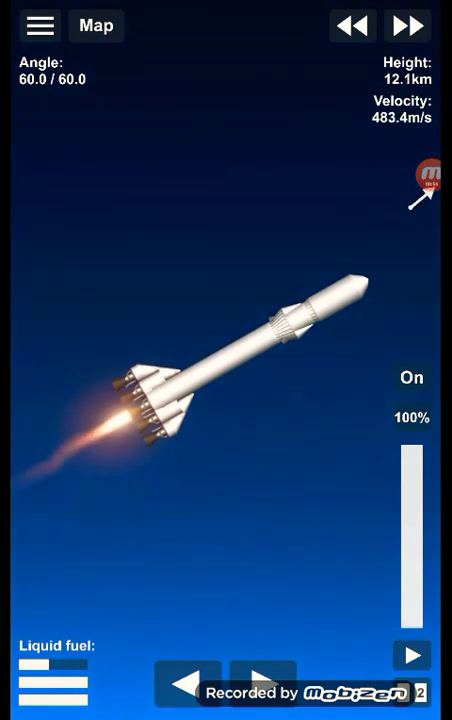
scroll(226, 400, up, 2)
scroll(226, 400, up, 2)
scroll(226, 400, up, 2)
scroll(226, 400, up, 2)
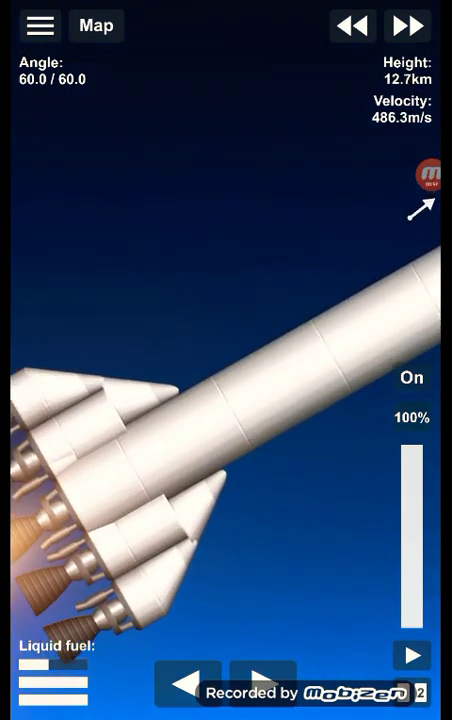
scroll(226, 400, down, 2)
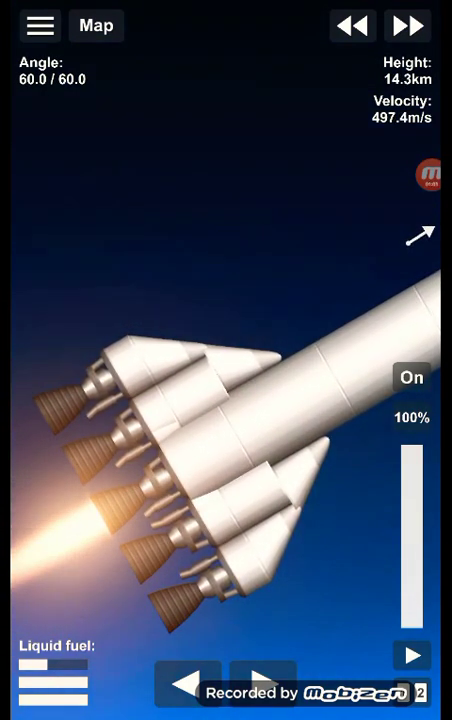
scroll(226, 400, down, 3)
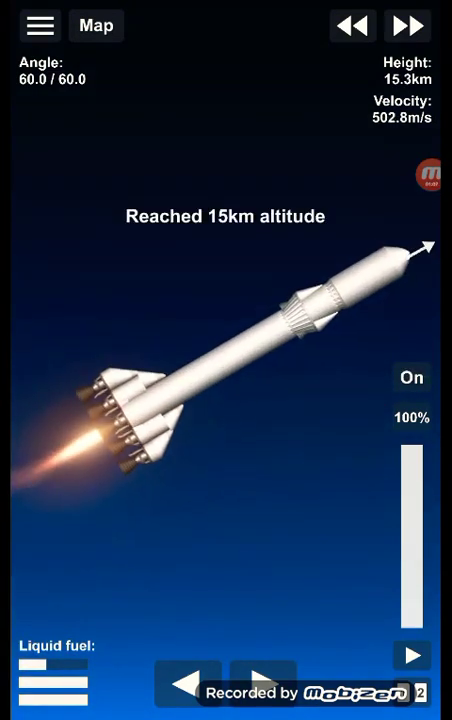
scroll(226, 400, up, 3)
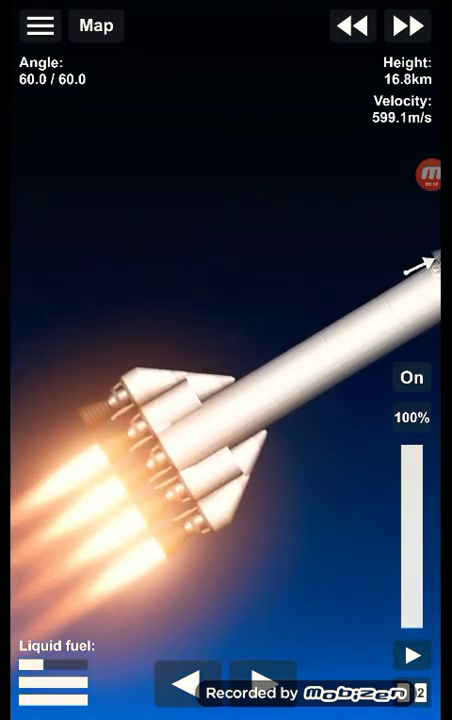
- Raise the target pitch toward 75 degrees and rotate the rocket to horizontal near 21 km
click(262, 683)
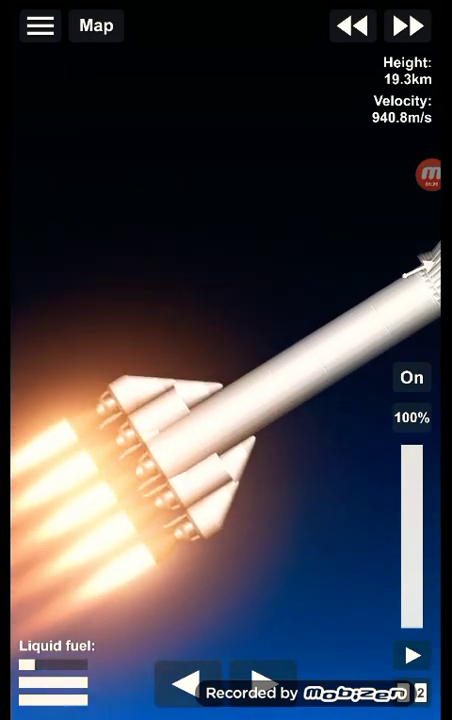
scroll(226, 400, down, 5)
drag(263, 684, 263, 684)
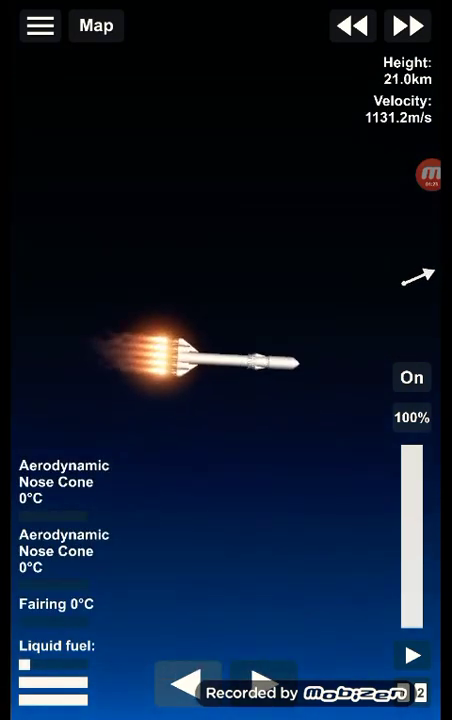
- Check the trajectory on the orbit map, then cut the engines at 27 km
click(96, 25)
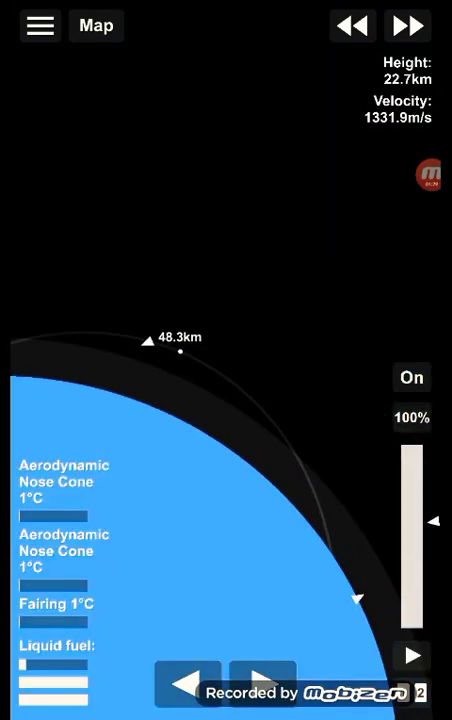
click(96, 25)
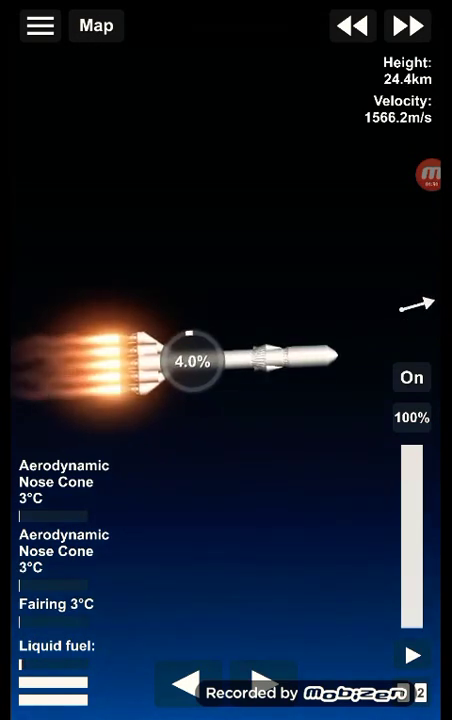
click(412, 377)
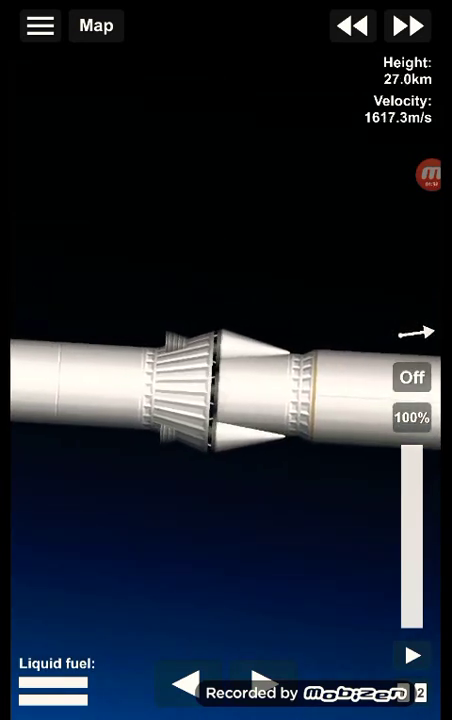
- Reignite the upper-stage engine and follow its trajectory on the orbit map
click(412, 377)
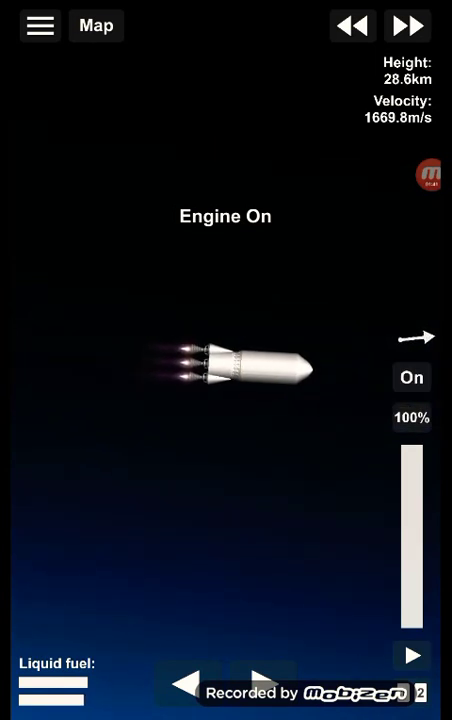
click(96, 25)
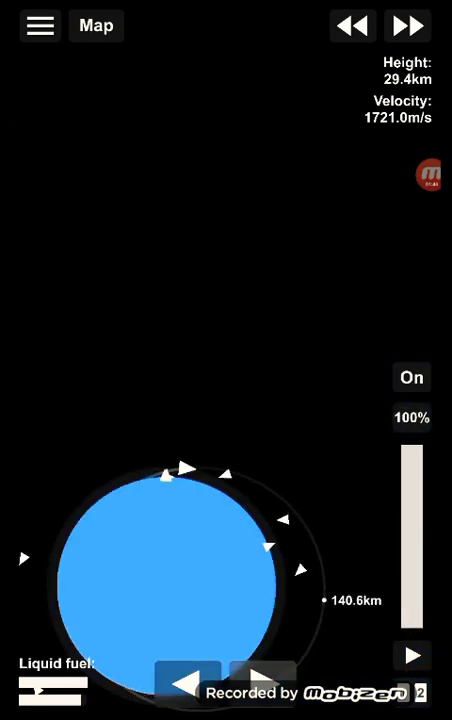
scroll(325, 525, down, 2)
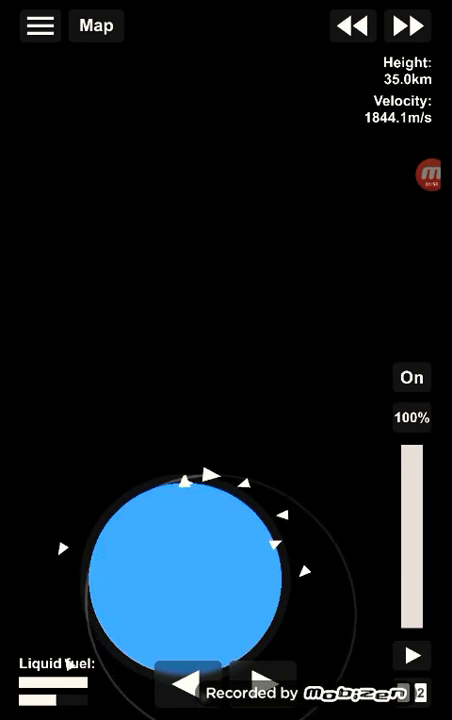
scroll(250, 520, up, 5)
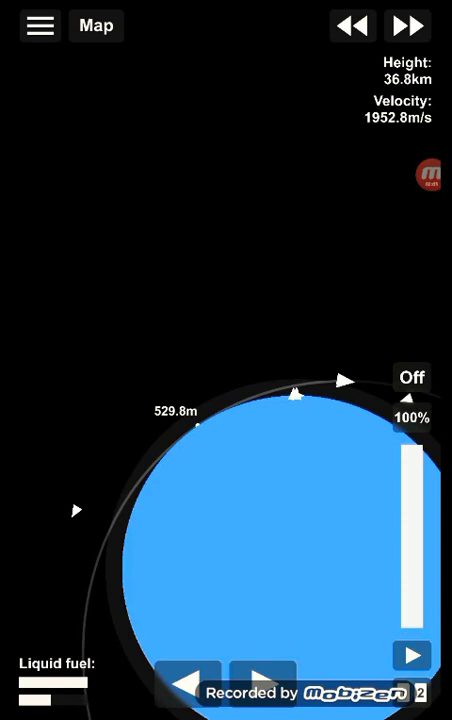
click(96, 25)
- Jettison the nose fairing and time-warp the upper stage at 2500x on the map
click(412, 655)
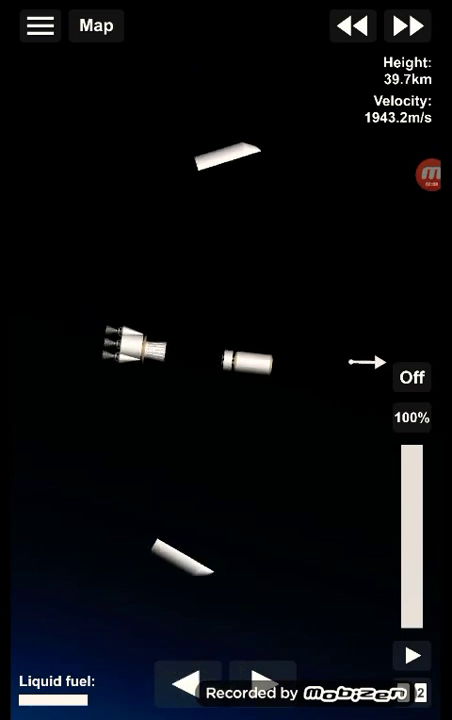
click(96, 25)
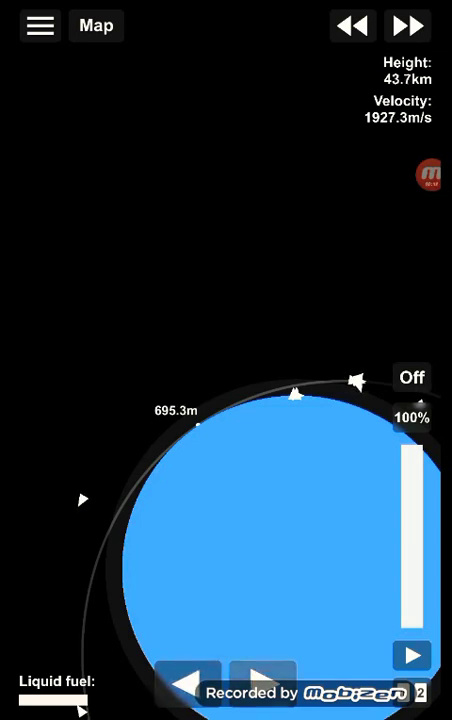
click(408, 25)
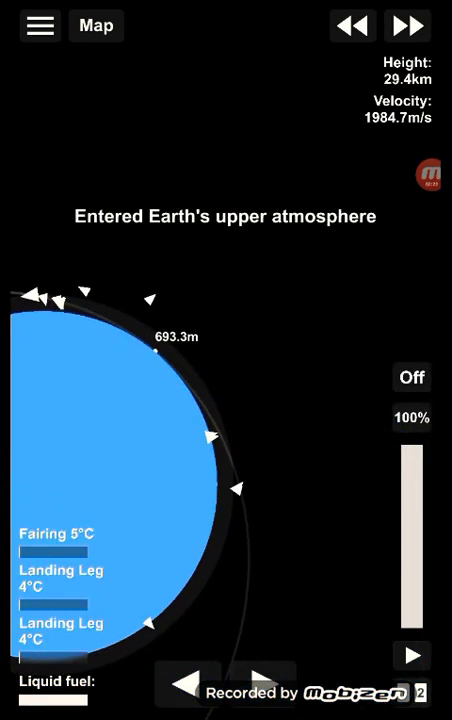
- Return to the close-up of the upper stage re-entering at 28.6 km, 1988 m/s
click(96, 25)
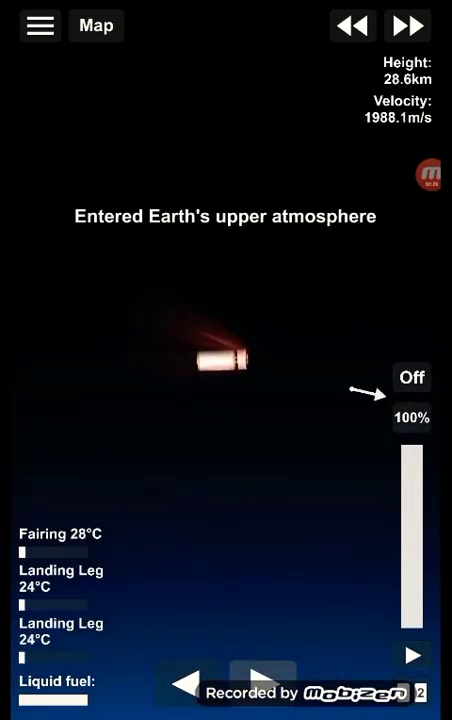